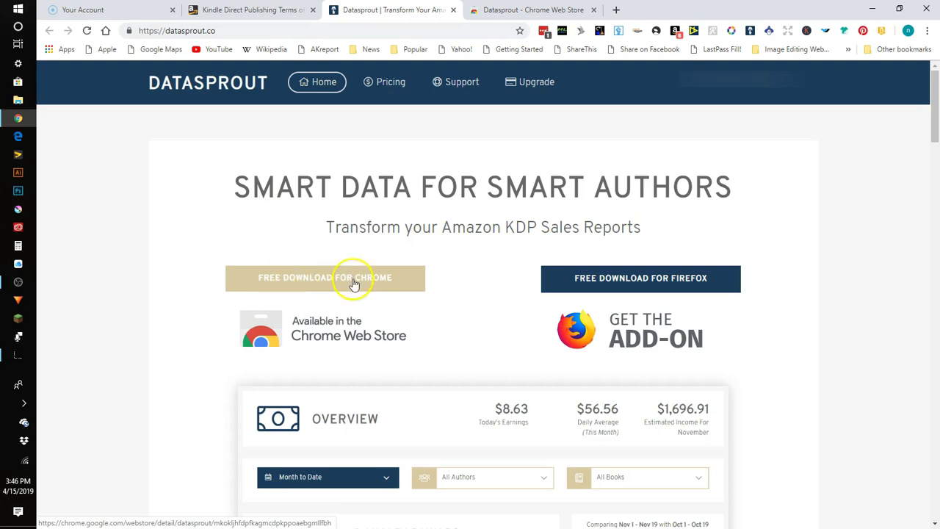
Launch Datasprout from its store listing so the KDP reports page opens with it enabled
click(514, 10)
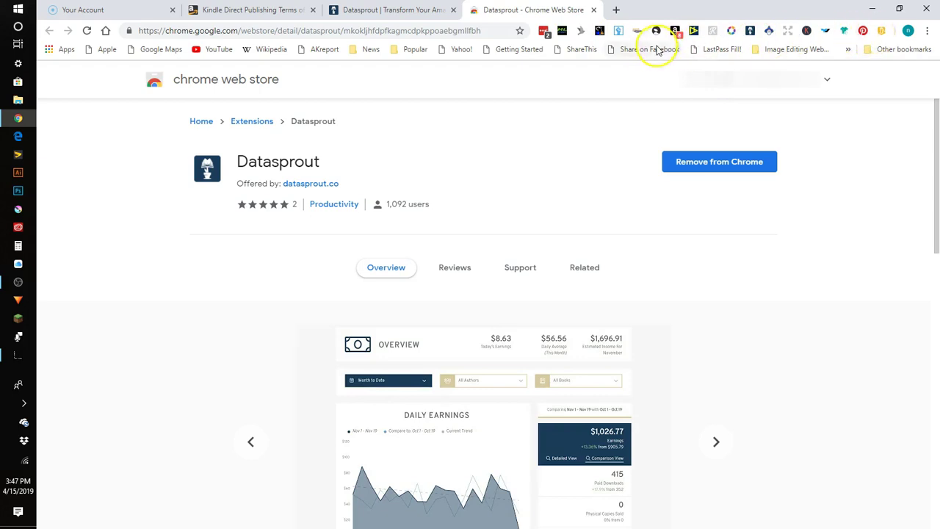
click(750, 33)
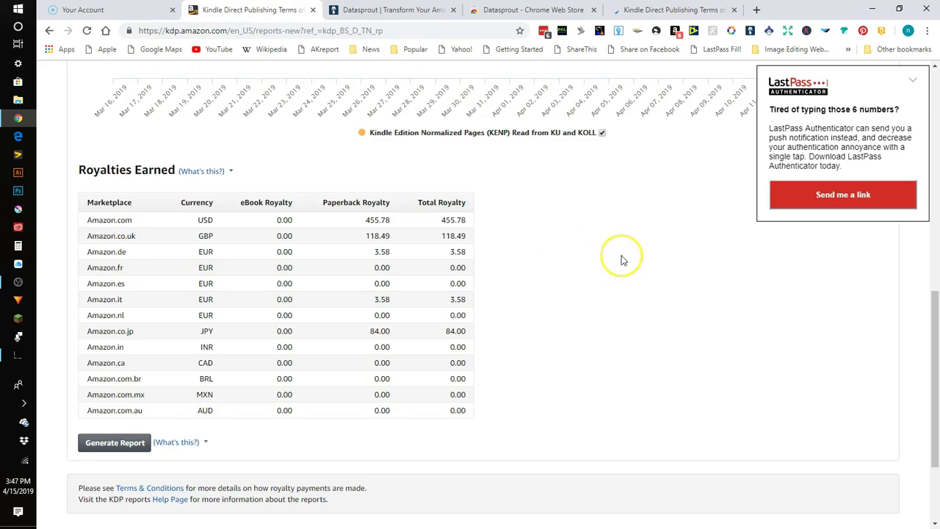
Dismiss the LastPass notification covering the KDP Sales Dashboard
scroll(619, 257, down, 1)
scroll(622, 258, up, 3)
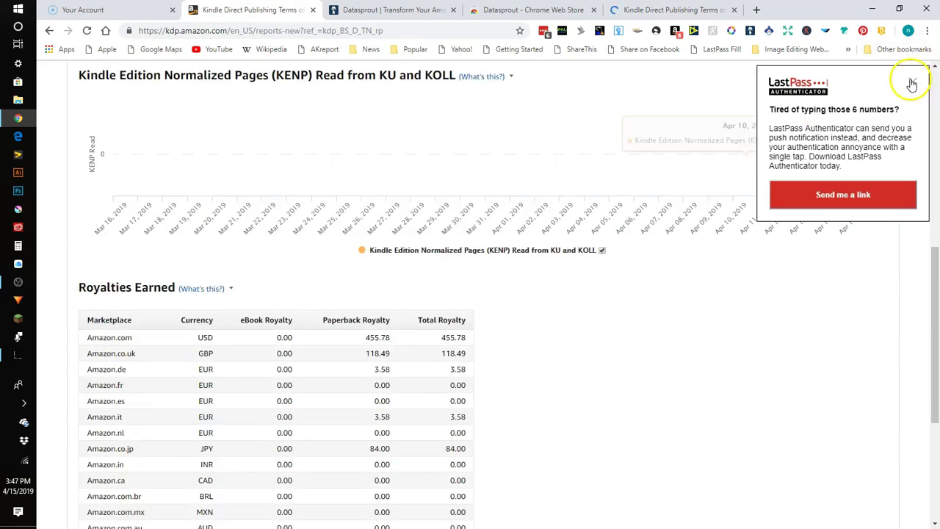
click(911, 79)
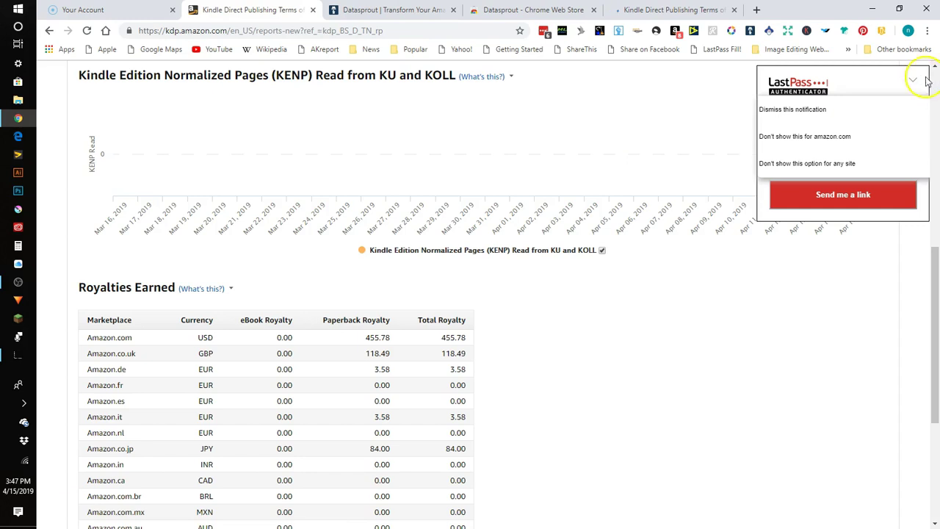
click(783, 110)
scroll(935, 83, up, 5)
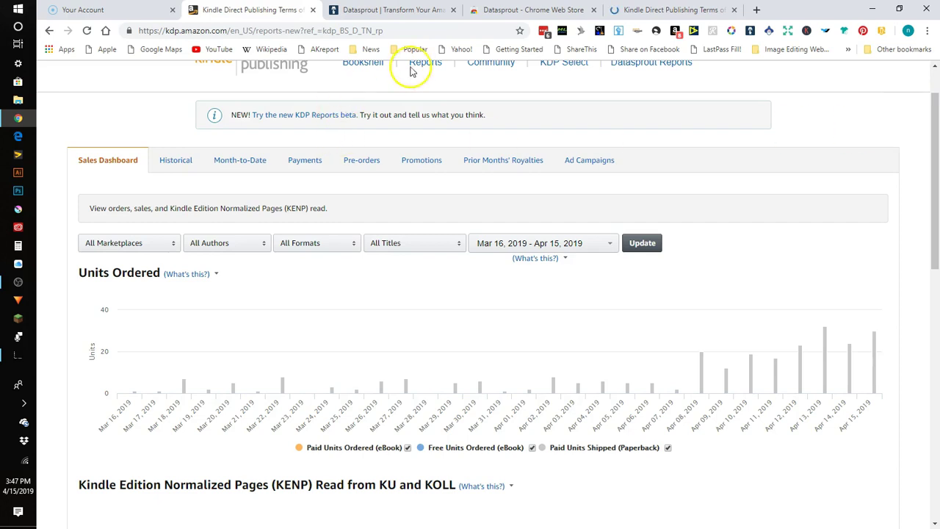
scroll(931, 89, up, 1)
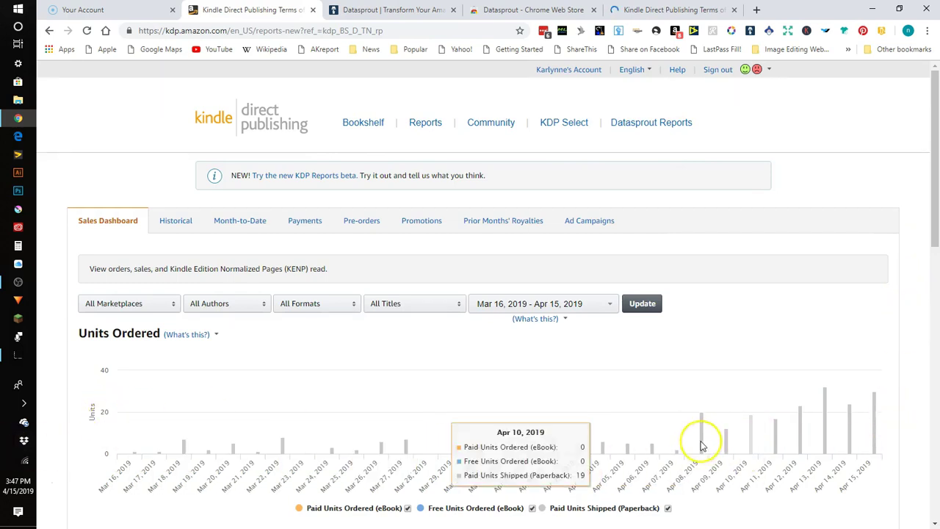
scroll(95, 262, down, 7)
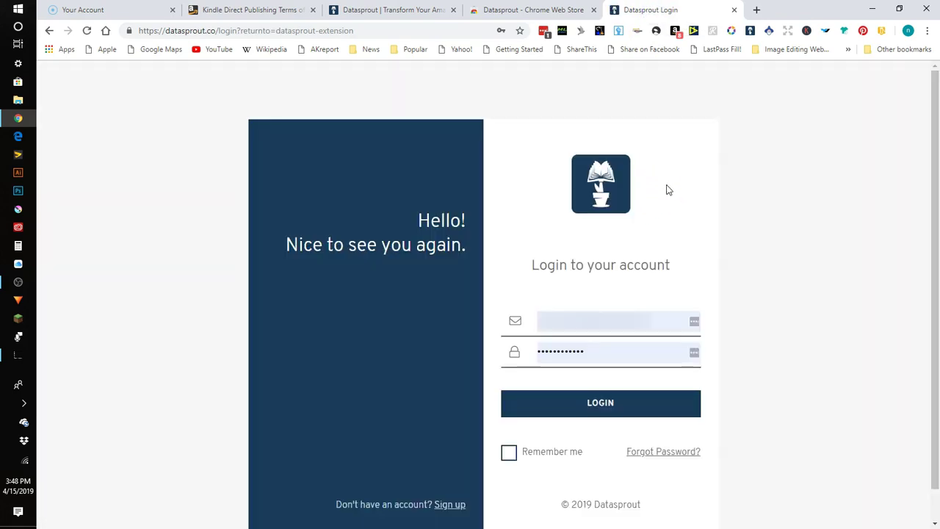
Log in to Datasprout to load the dashboard with $76.84 today and $880.26 estimated for April
click(640, 400)
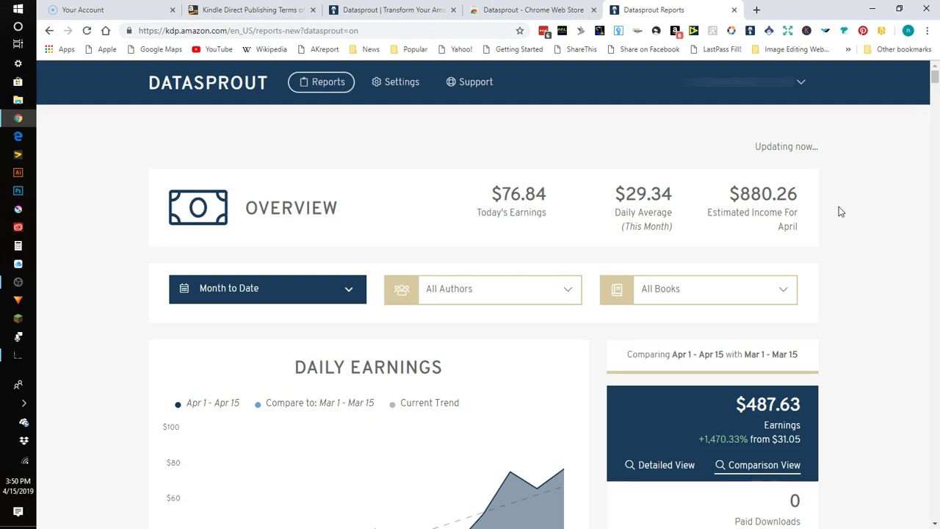
click(856, 254)
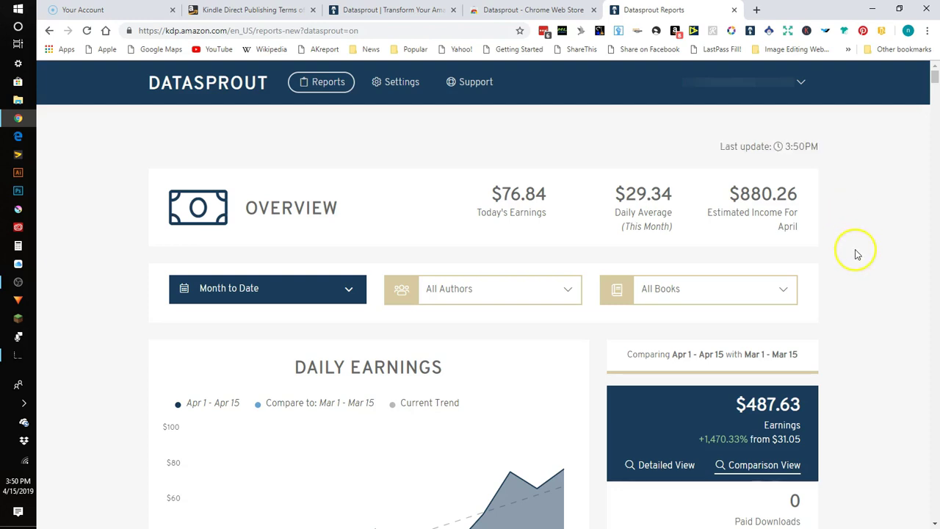
click(857, 252)
click(781, 215)
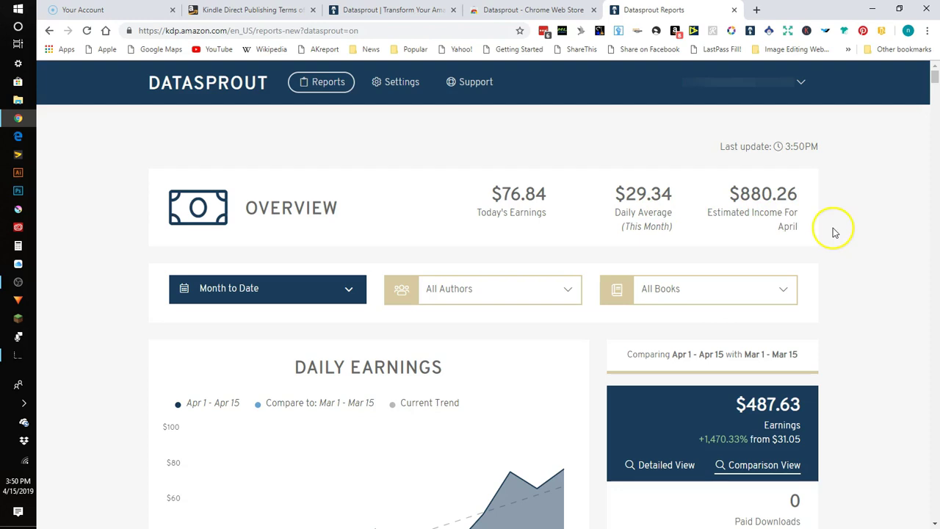
click(273, 294)
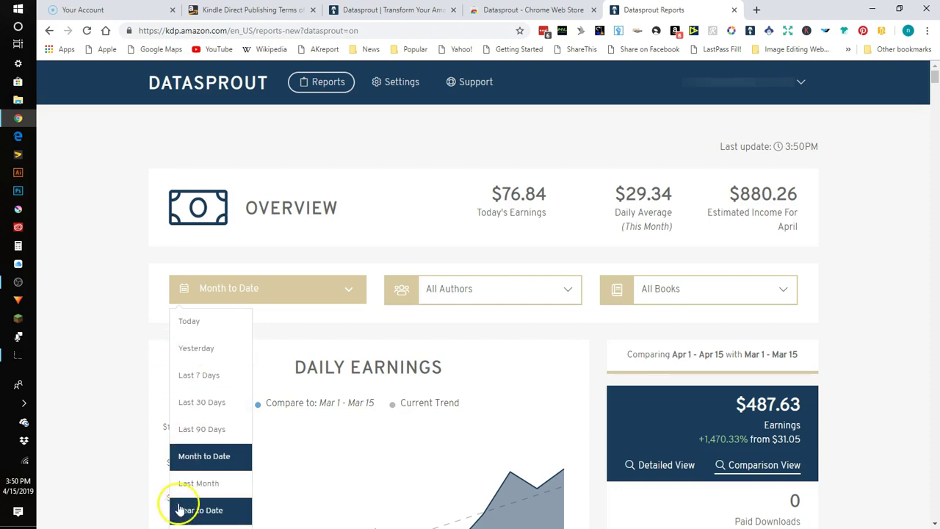
click(104, 314)
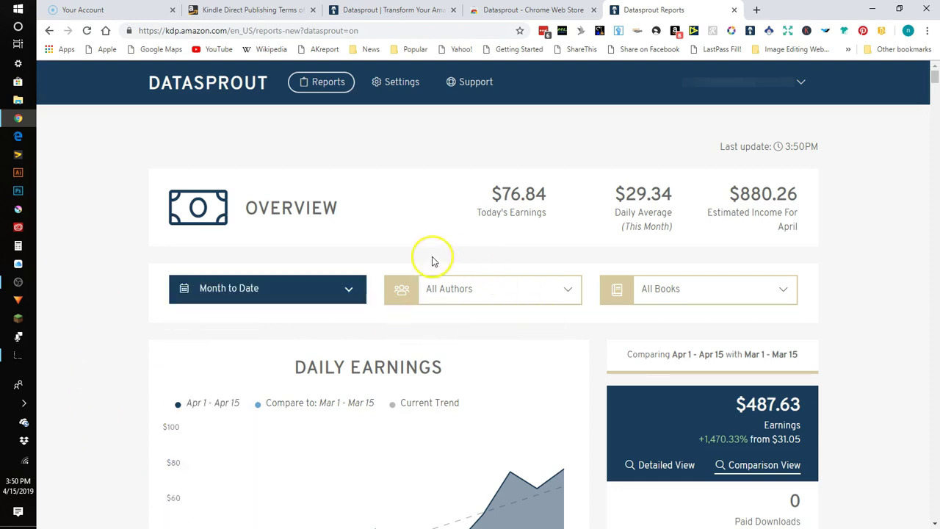
click(548, 289)
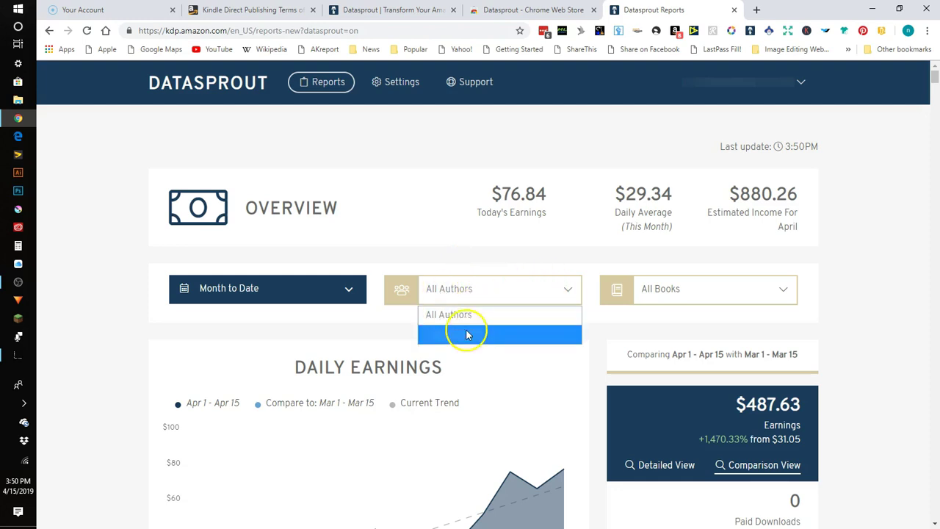
click(480, 262)
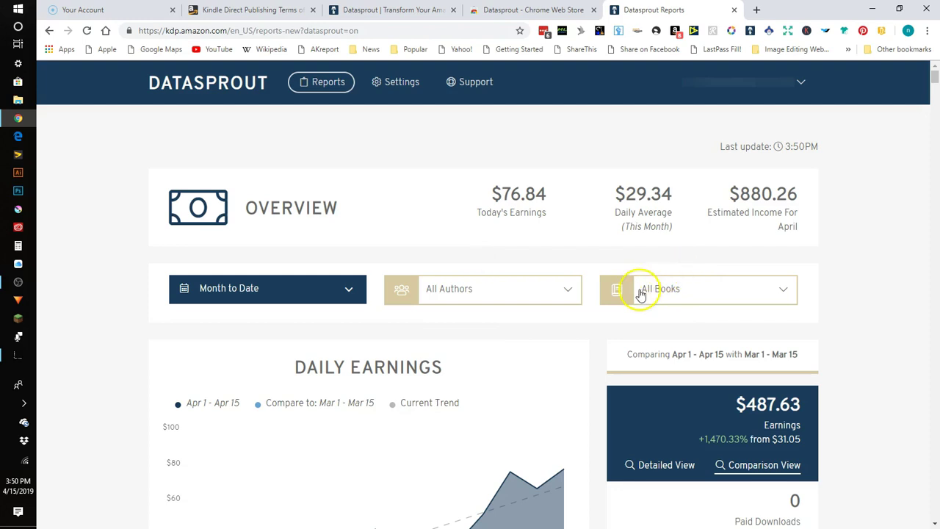
click(746, 288)
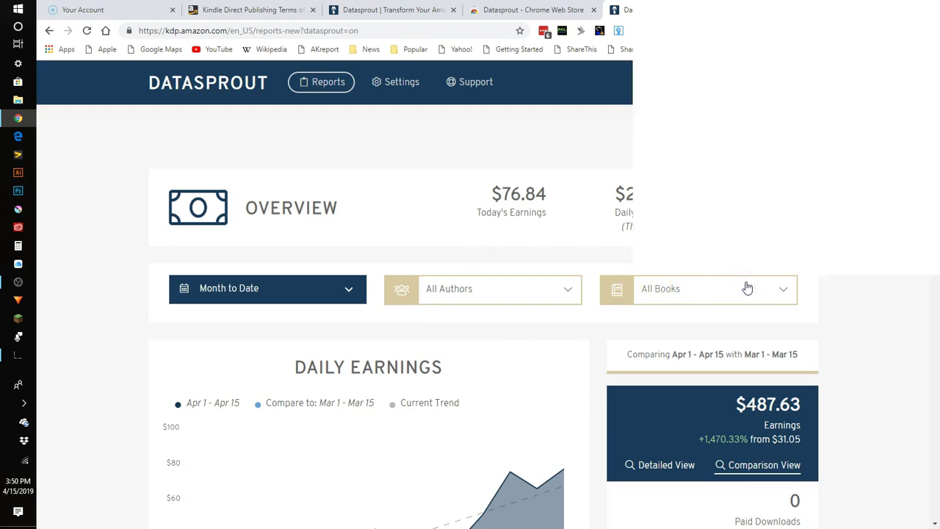
drag(781, 225, 590, 260)
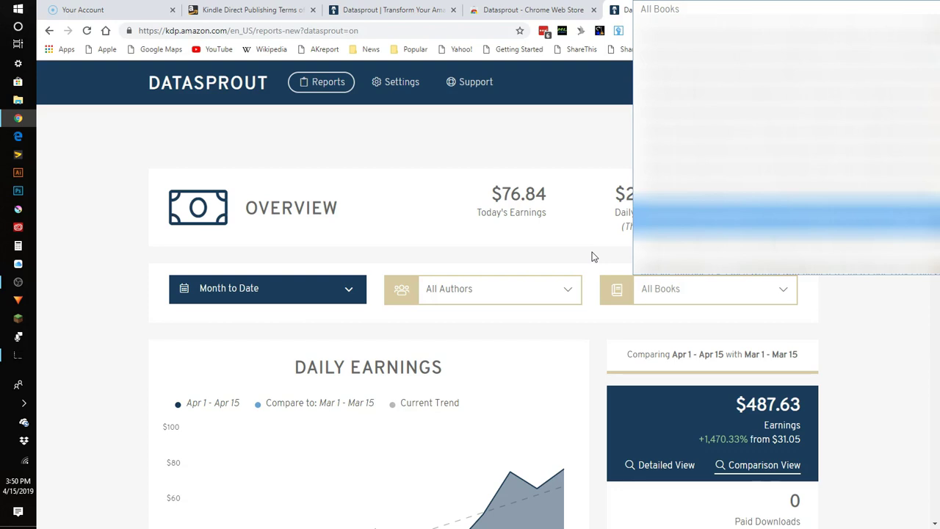
click(593, 257)
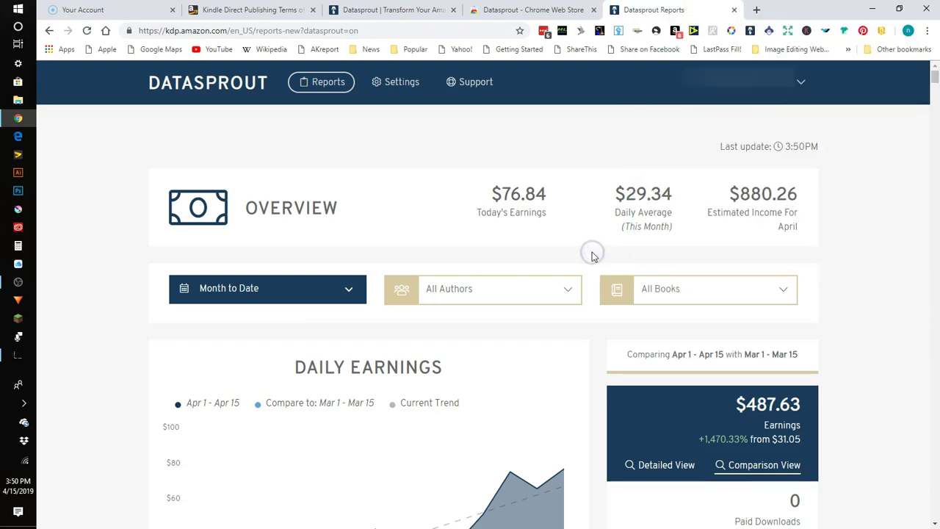
click(833, 270)
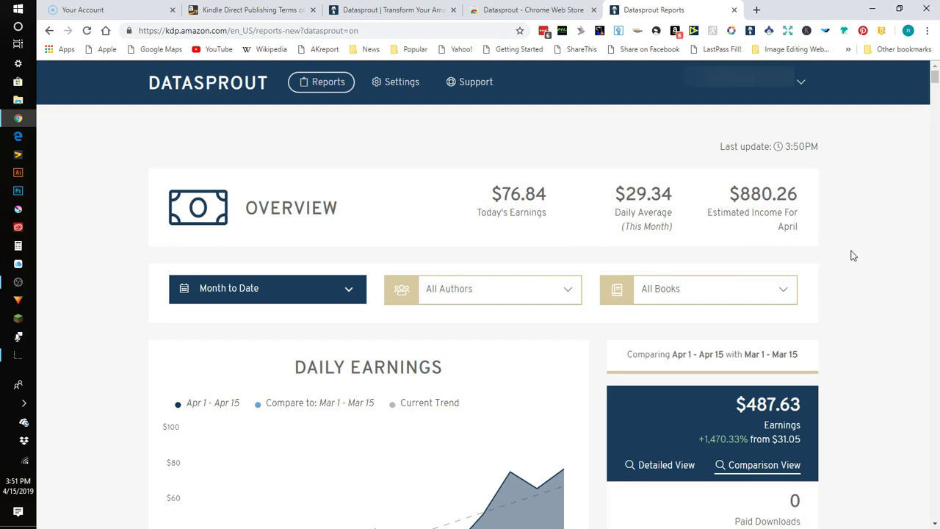
Switch the report period to Yesterday, comparing $65.74 on Apr 14 with $75.23 on Apr 13
scroll(854, 254, down, 3)
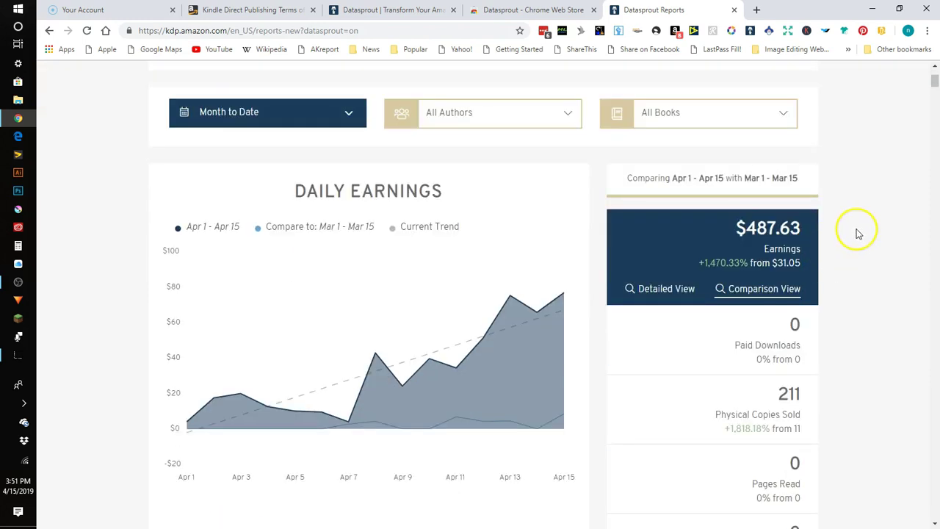
scroll(834, 276, down, 1)
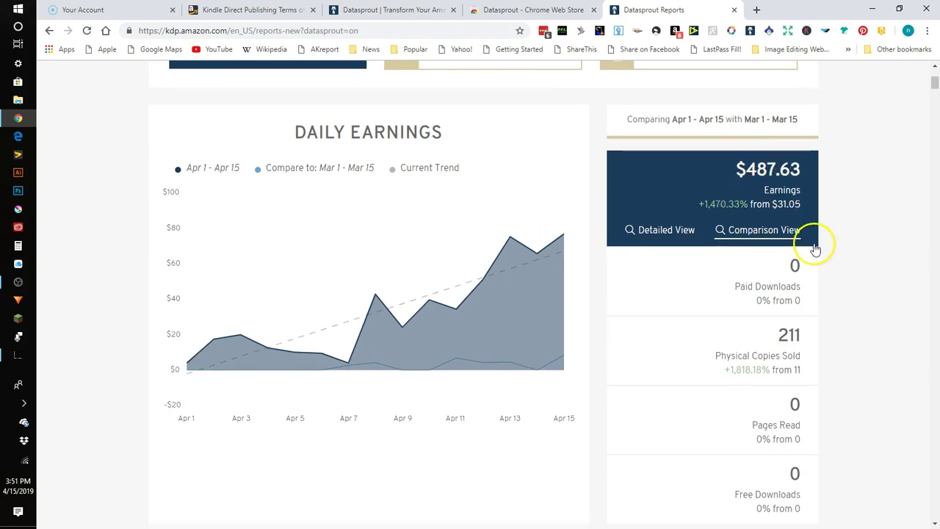
scroll(814, 244, up, 1)
click(222, 113)
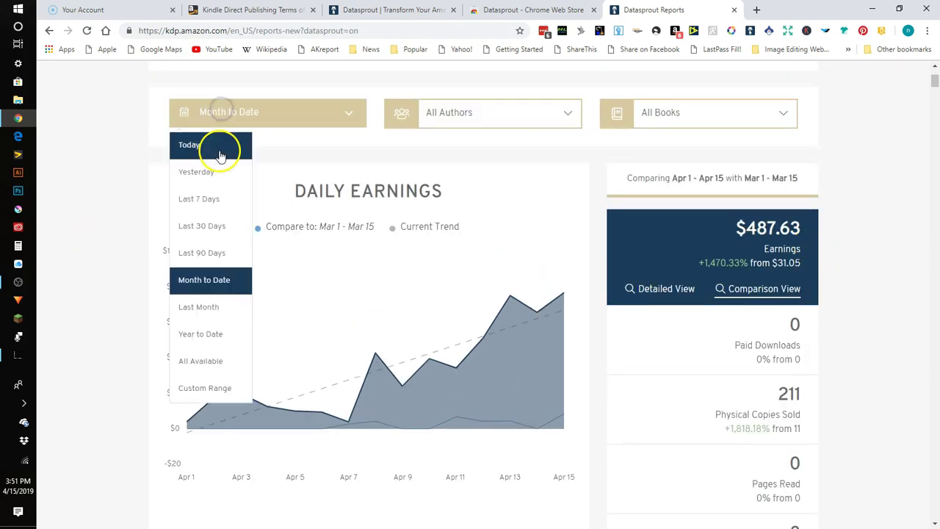
click(202, 180)
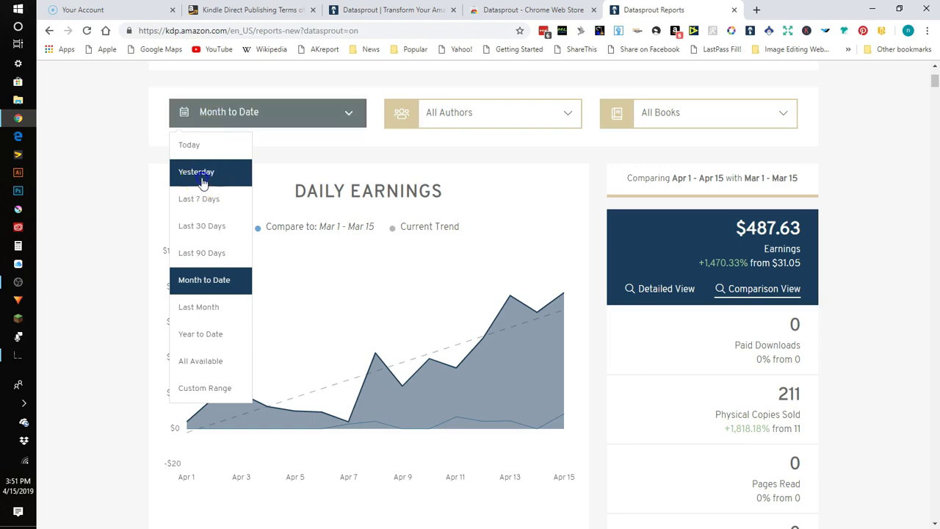
click(148, 206)
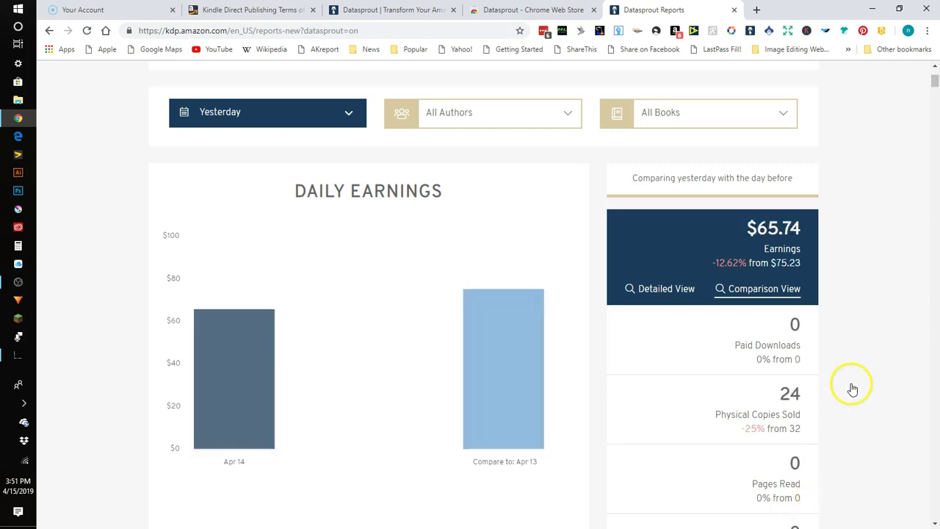
Bring up the Sales By Book table with yesterday's per-book earnings: $38.40, $15.09, $10.28
scroll(904, 242, down, 2)
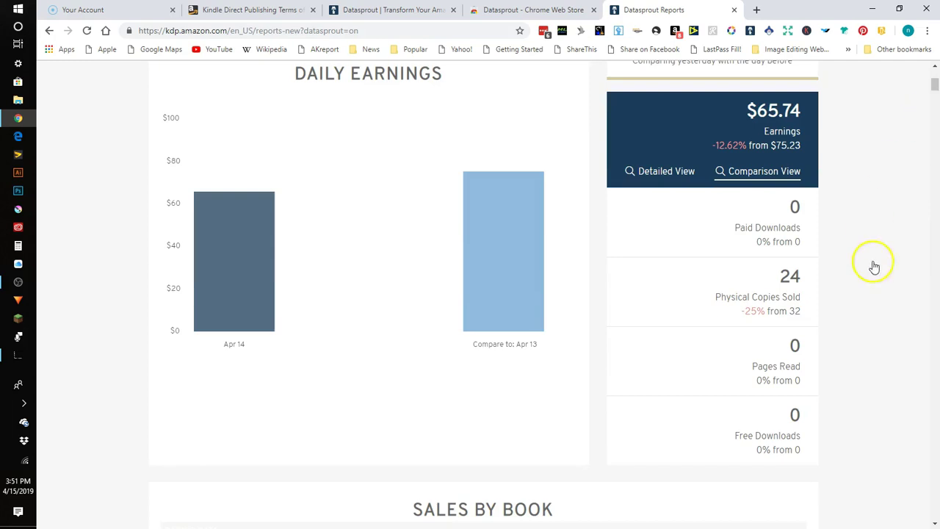
scroll(897, 337, down, 2)
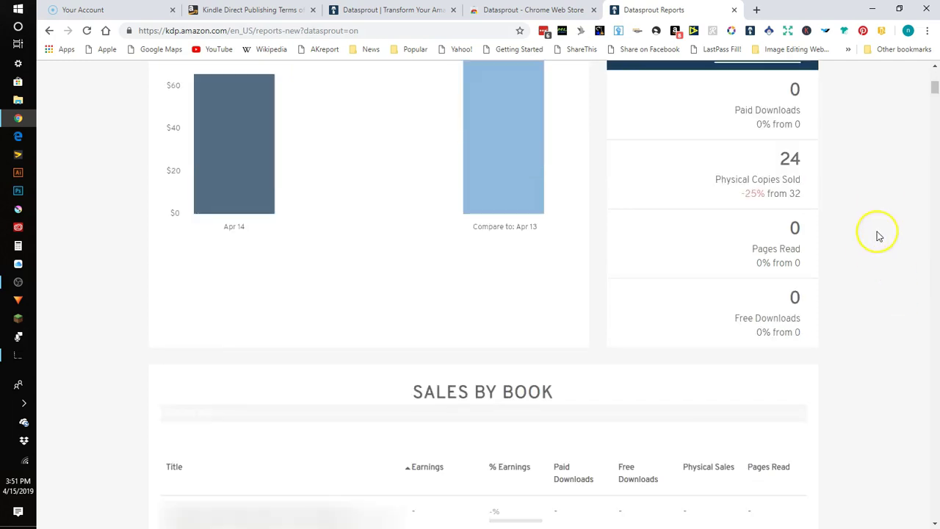
scroll(878, 235, down, 2)
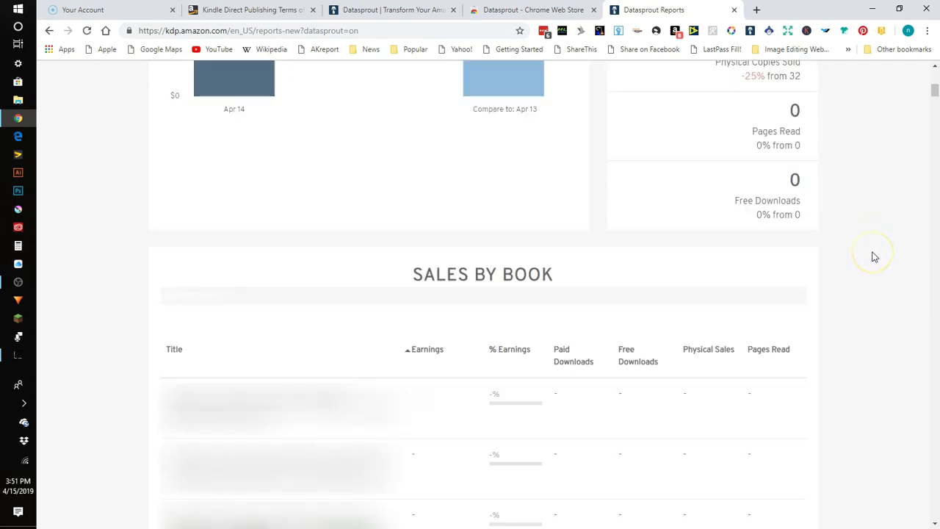
scroll(874, 257, down, 2)
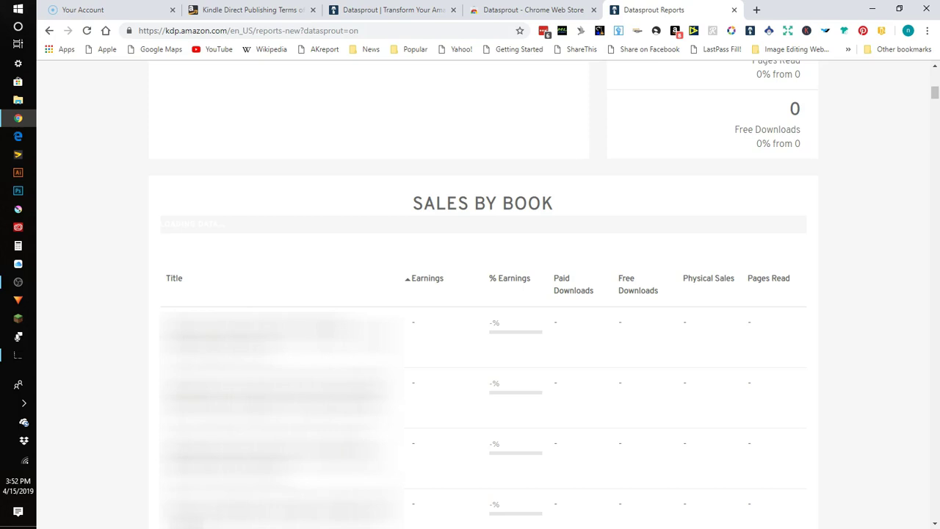
scroll(176, 164, down, 2)
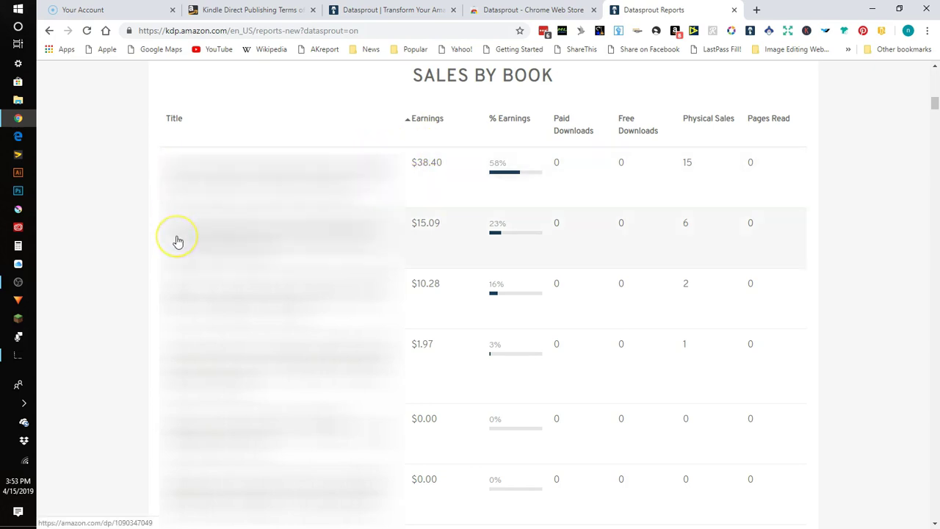
click(156, 222)
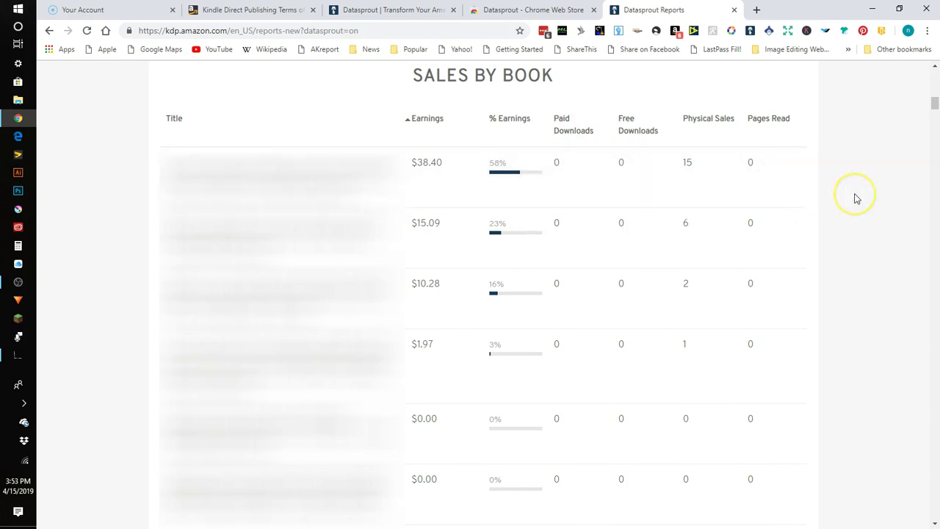
scroll(857, 199, down, 2)
scroll(857, 198, up, 2)
Change the report timeframe to Month to Date, comparing Apr 1–15 with Mar 1–15
scroll(852, 171, up, 8)
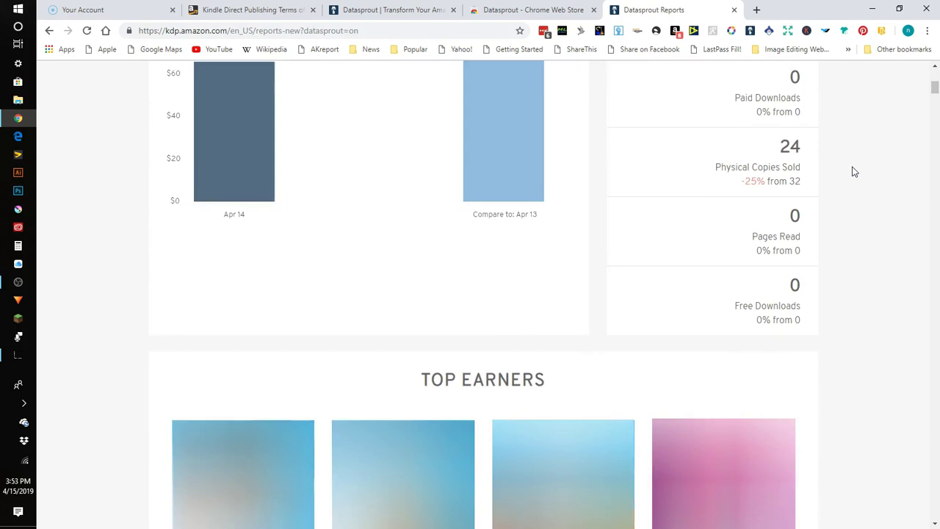
scroll(852, 172, up, 6)
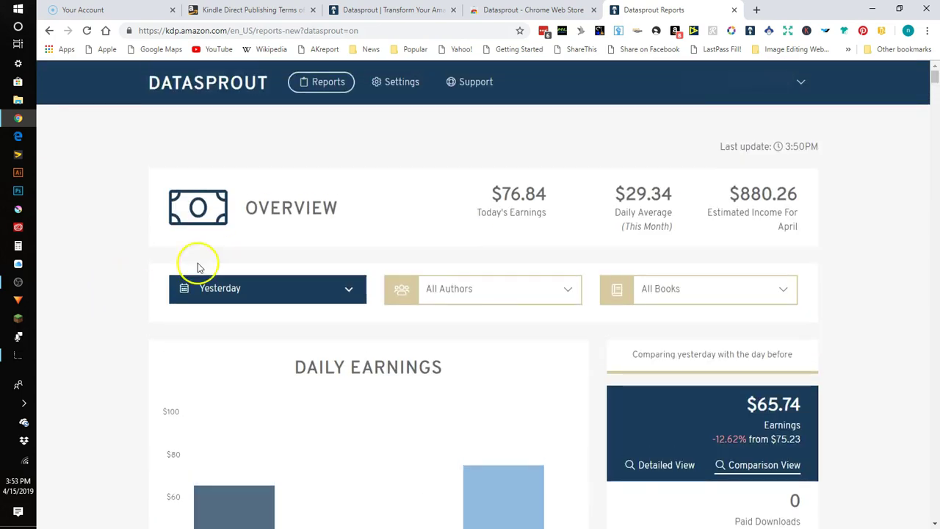
click(210, 288)
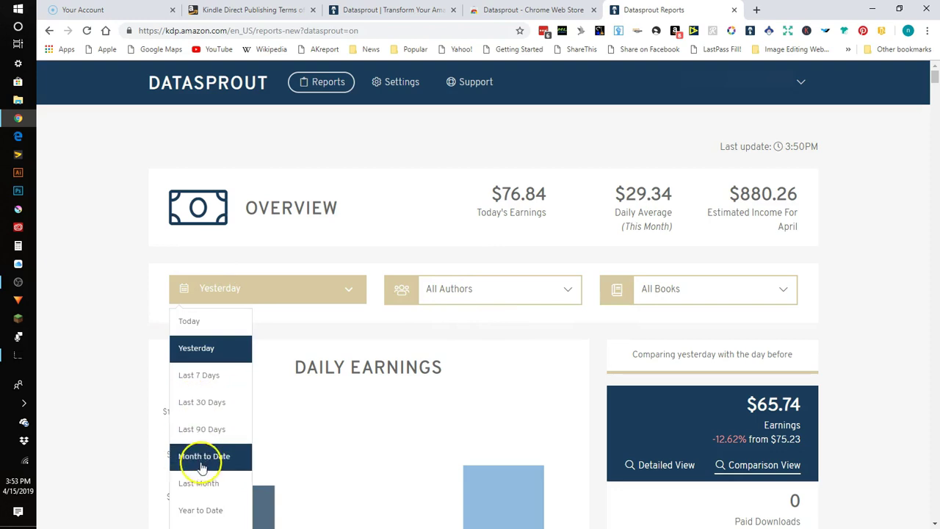
click(203, 461)
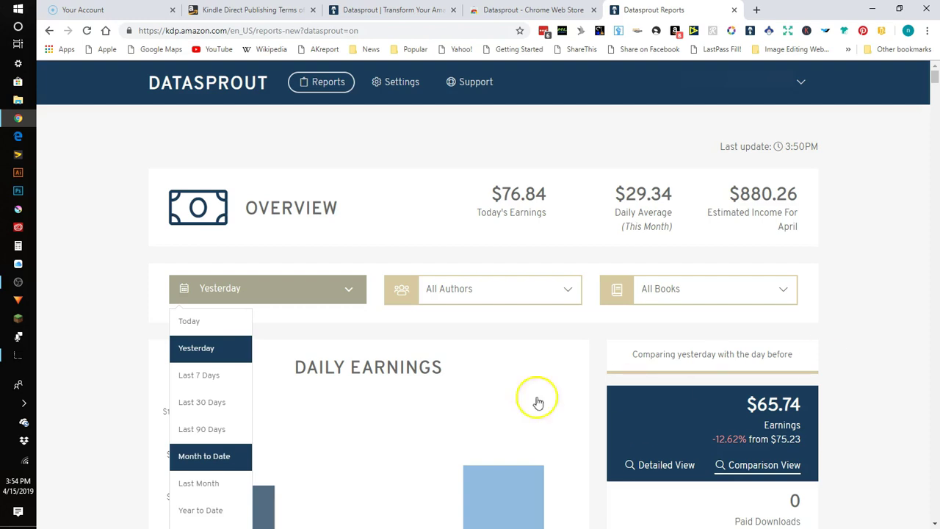
click(187, 454)
scroll(832, 342, down, 2)
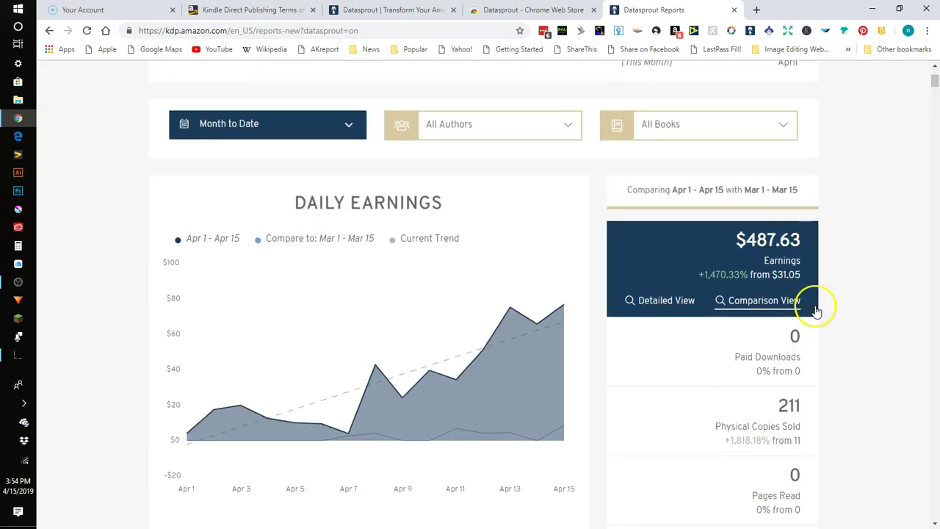
scroll(833, 325, down, 1)
click(677, 247)
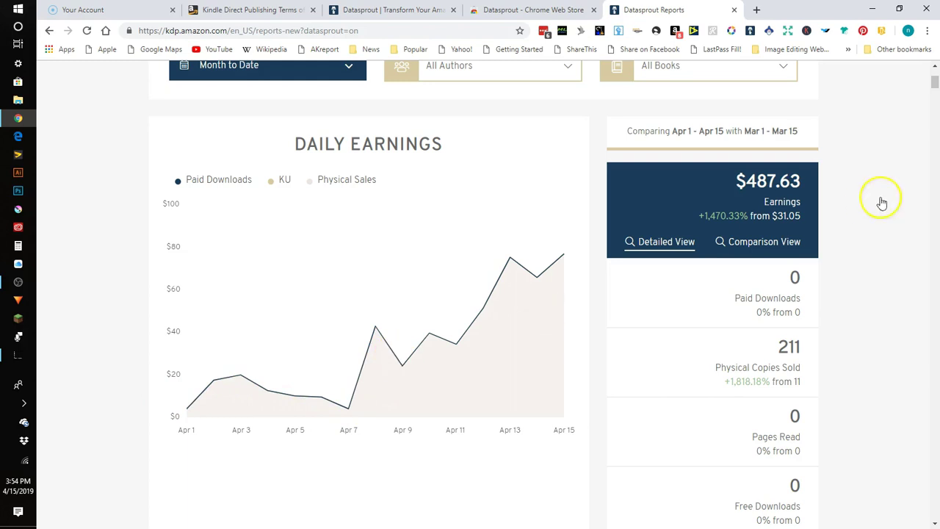
click(787, 242)
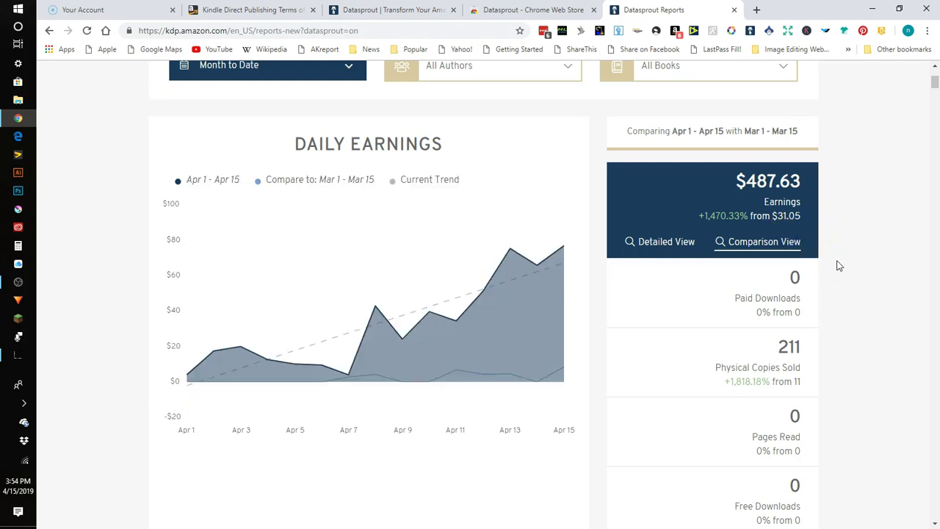
scroll(841, 288, down, 1)
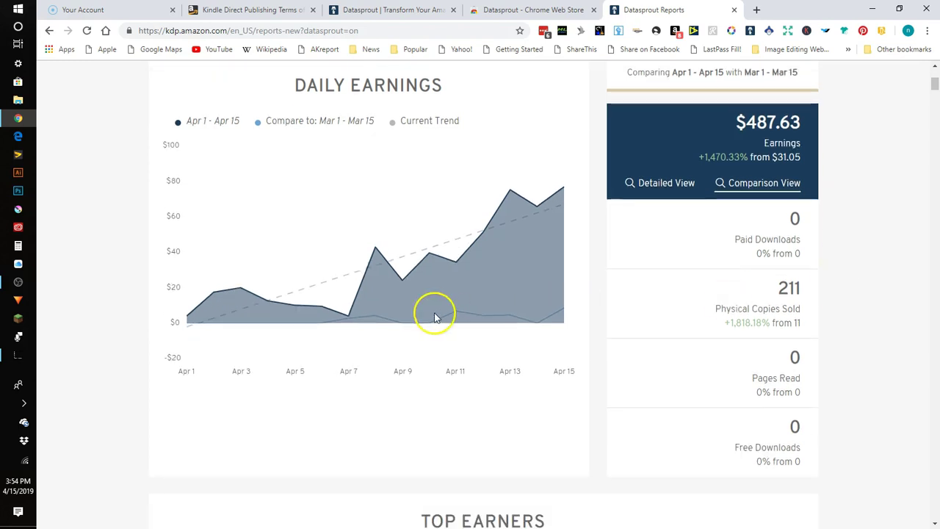
click(659, 183)
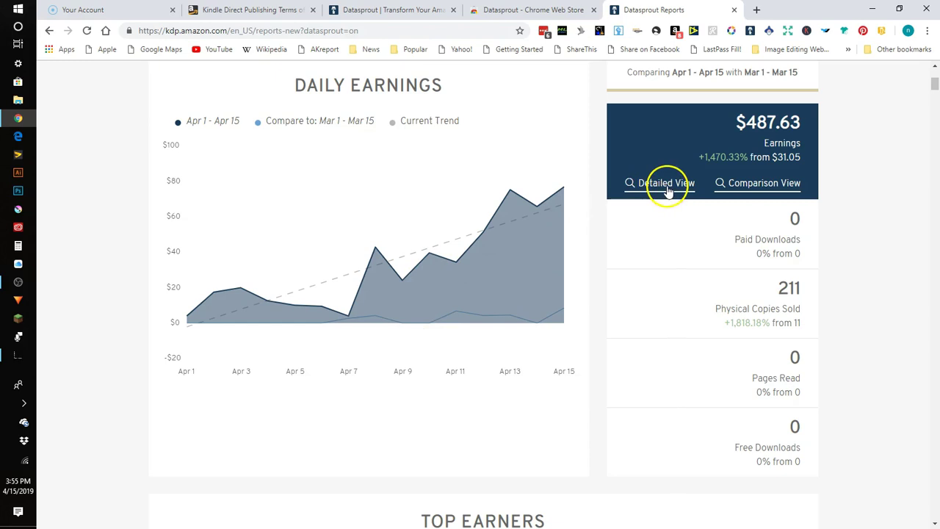
click(665, 189)
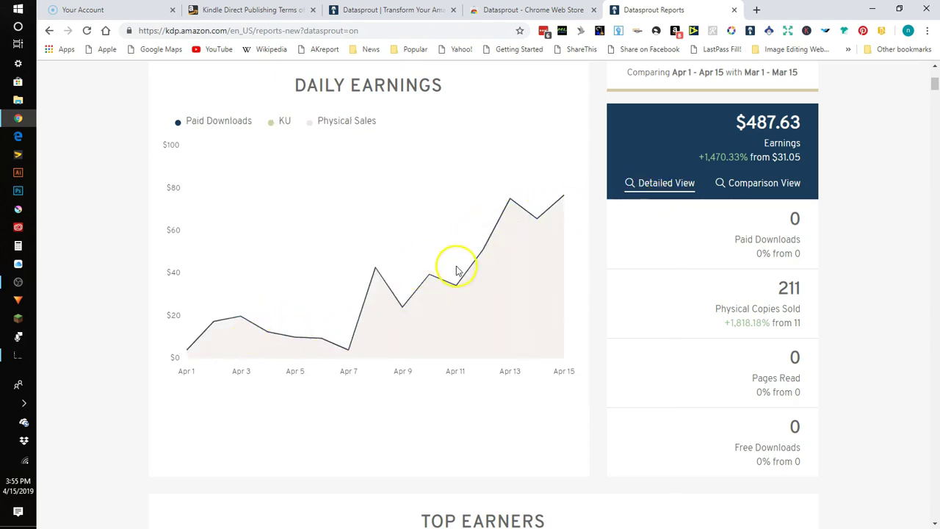
click(757, 187)
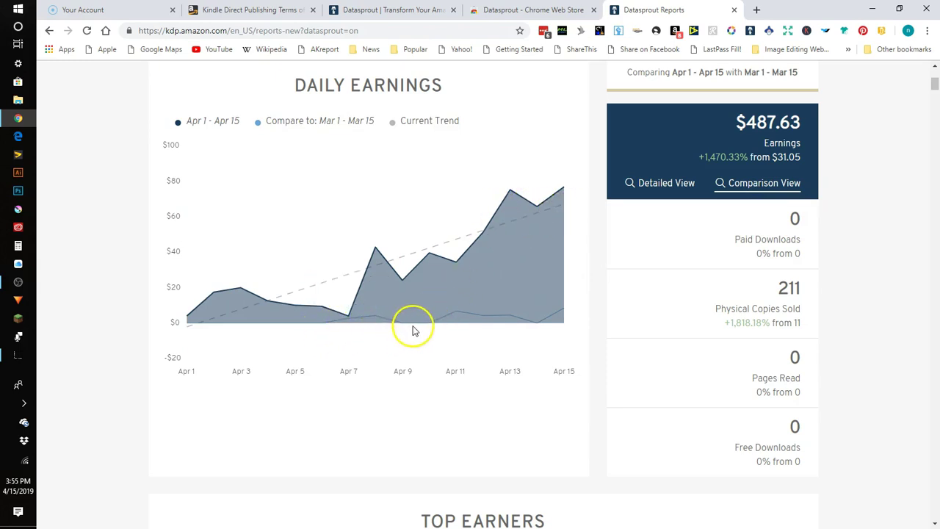
mouse_move(454, 316)
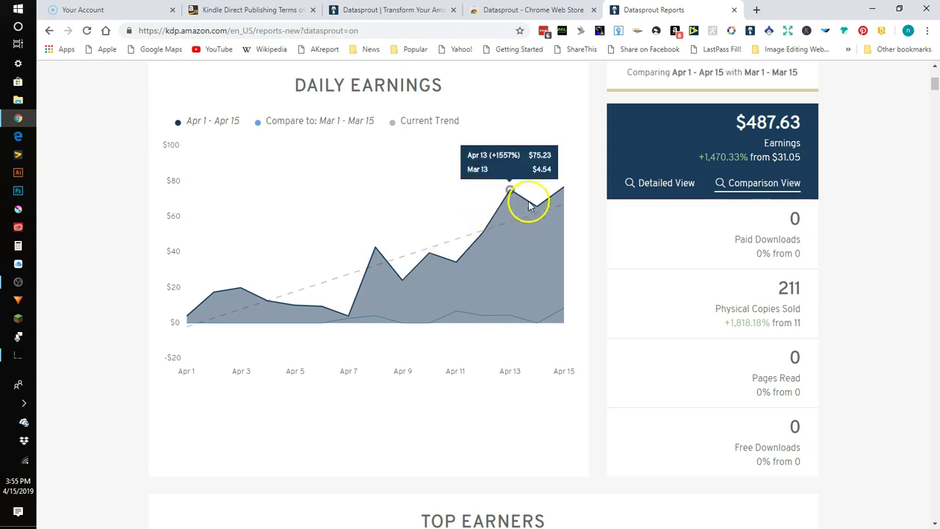
mouse_move(537, 205)
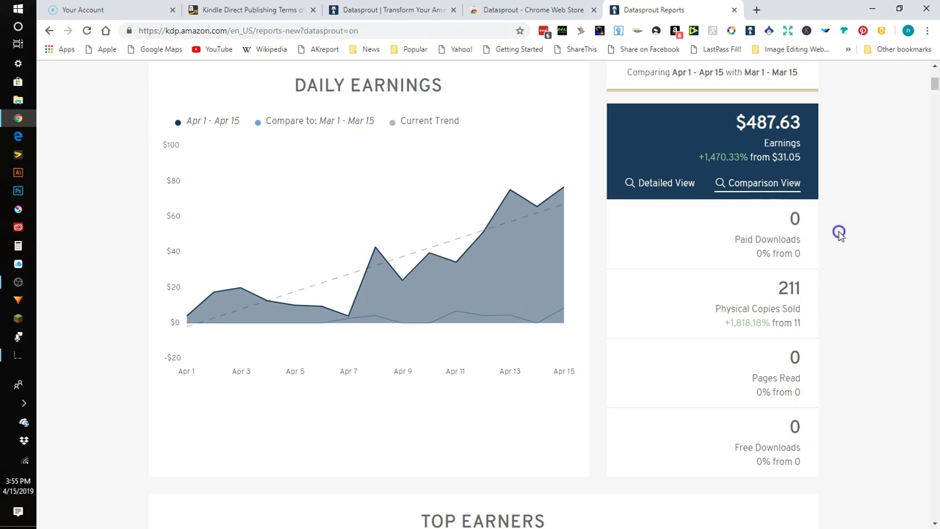
click(853, 253)
scroll(852, 255, down, 1)
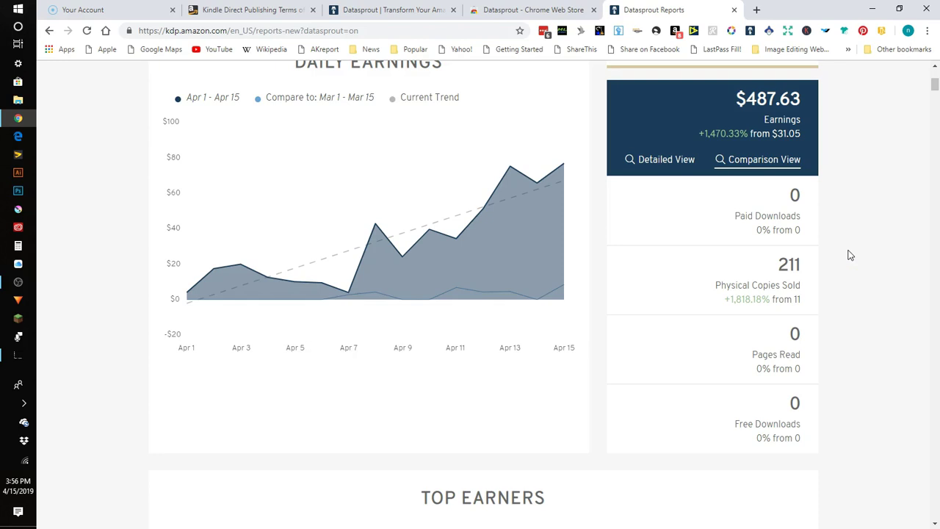
scroll(850, 255, down, 3)
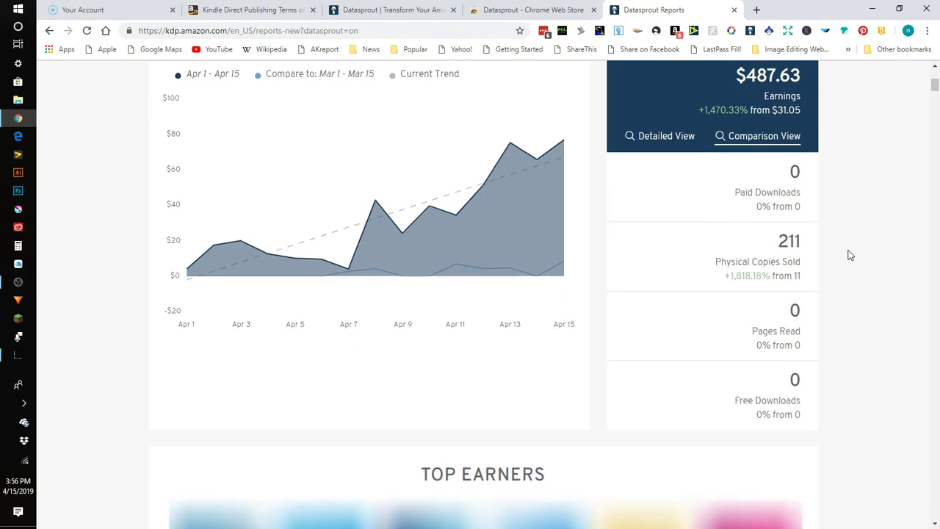
scroll(851, 255, down, 7)
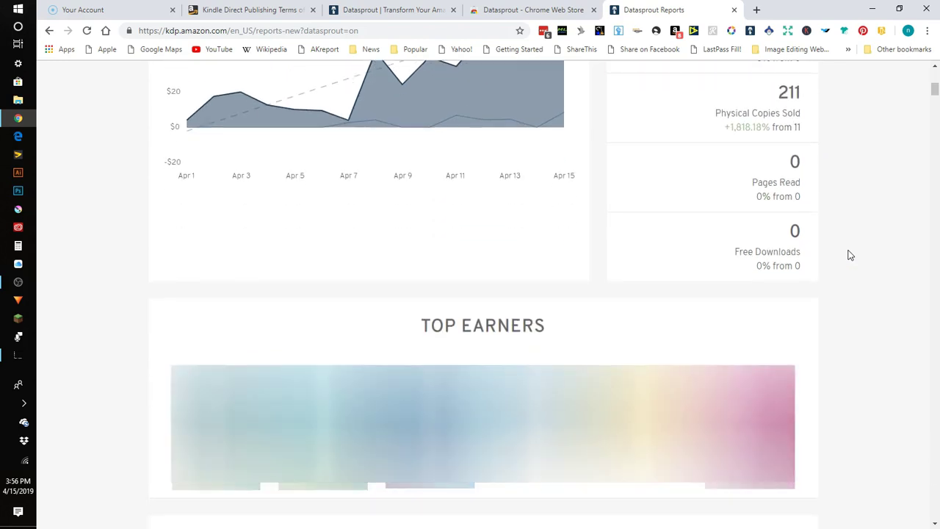
click(935, 99)
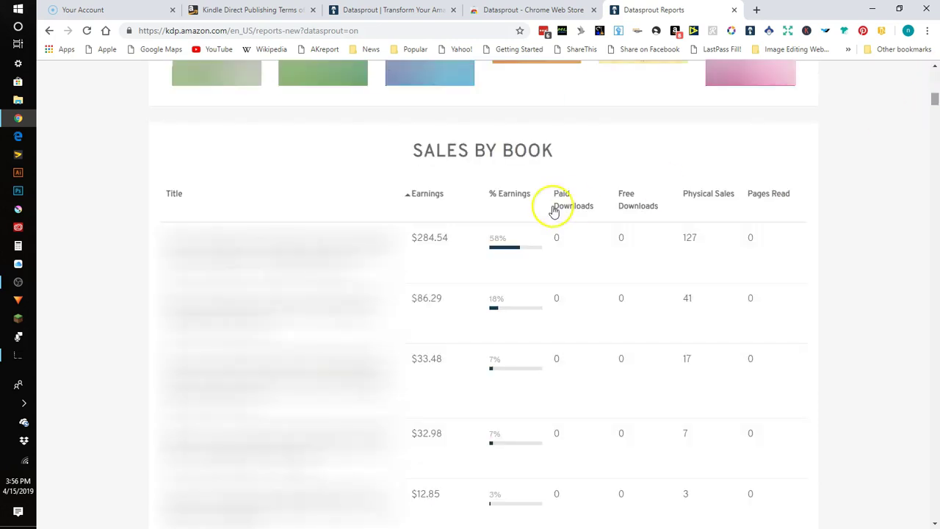
scroll(934, 103, up, 10)
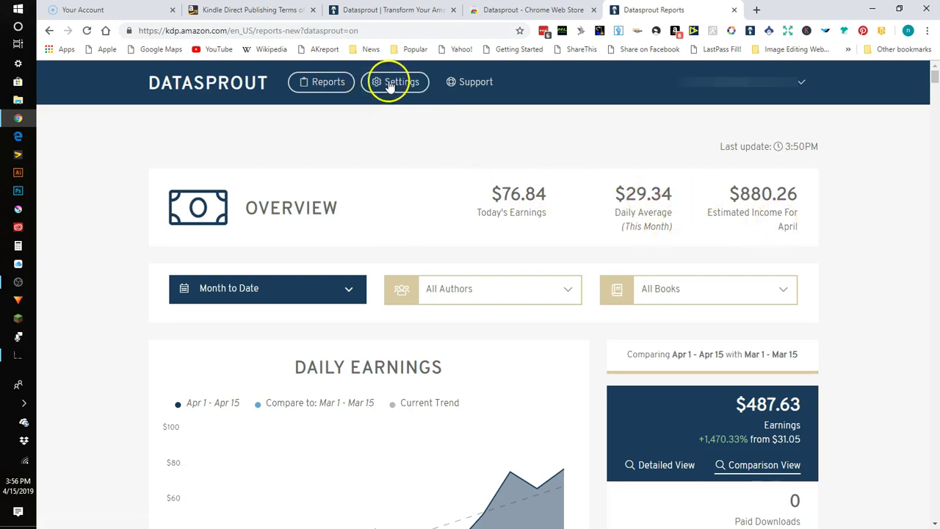
In Datasprout settings, keep USD as the earnings currency
click(395, 82)
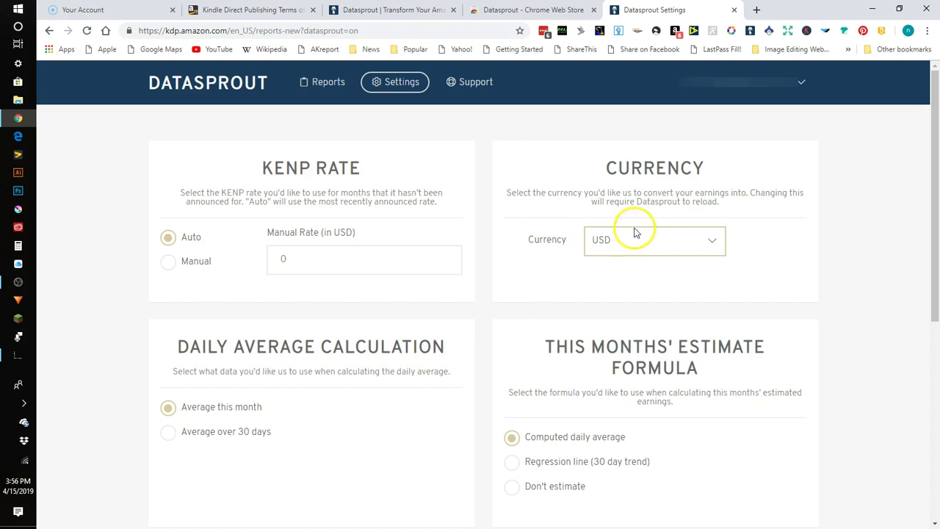
click(686, 247)
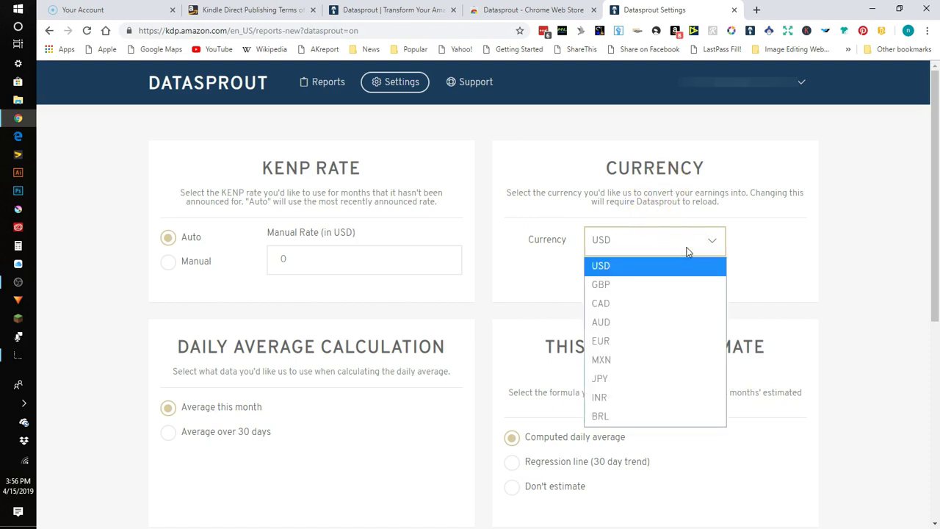
click(623, 266)
click(496, 255)
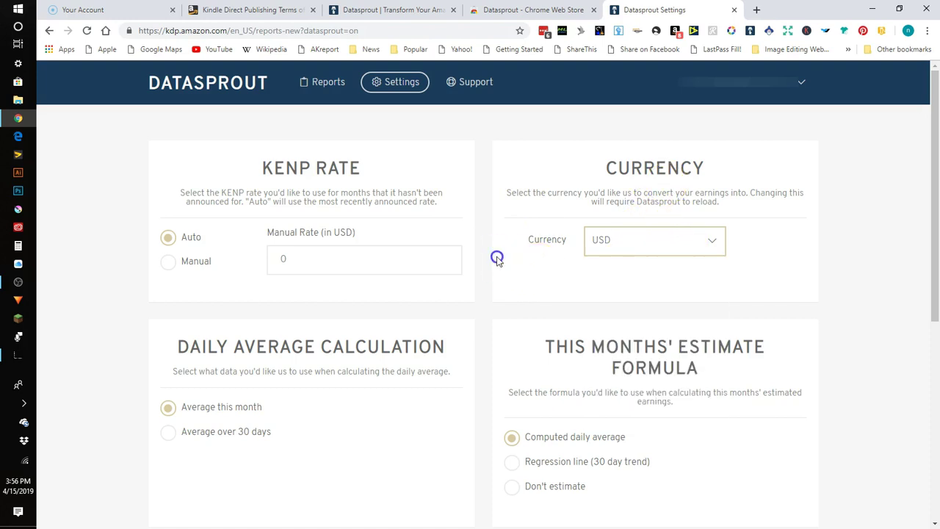
scroll(487, 284, down, 3)
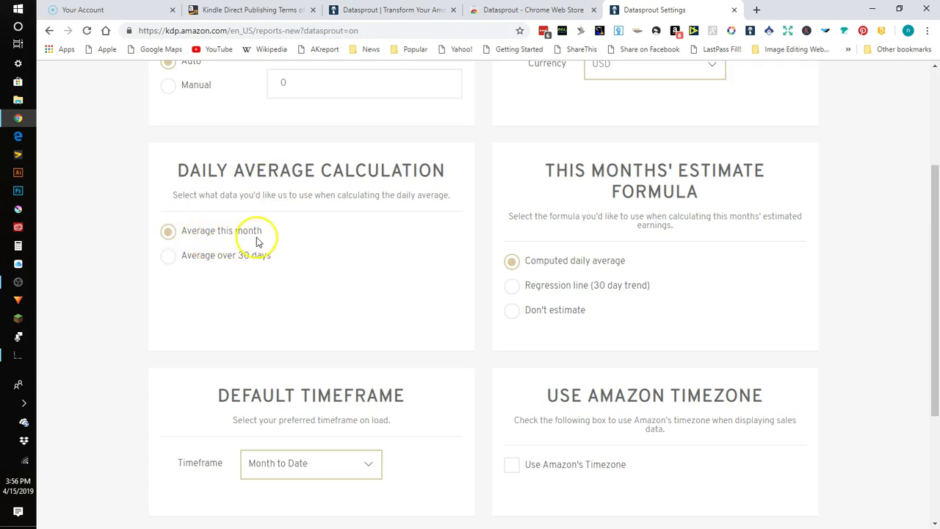
Set the daily average to Average over 30 days and the estimate to Regression line (30 day trend)
click(168, 257)
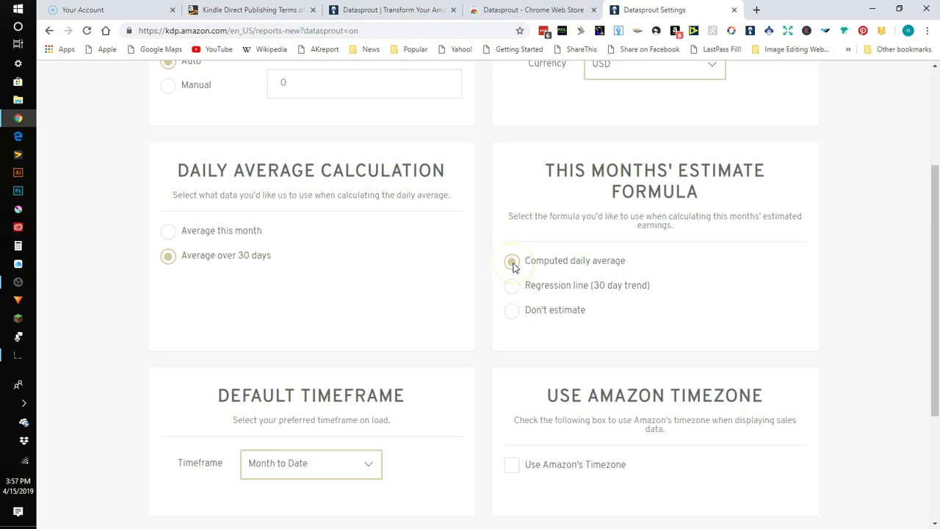
click(512, 286)
scroll(491, 297, up, 1)
scroll(454, 117, up, 3)
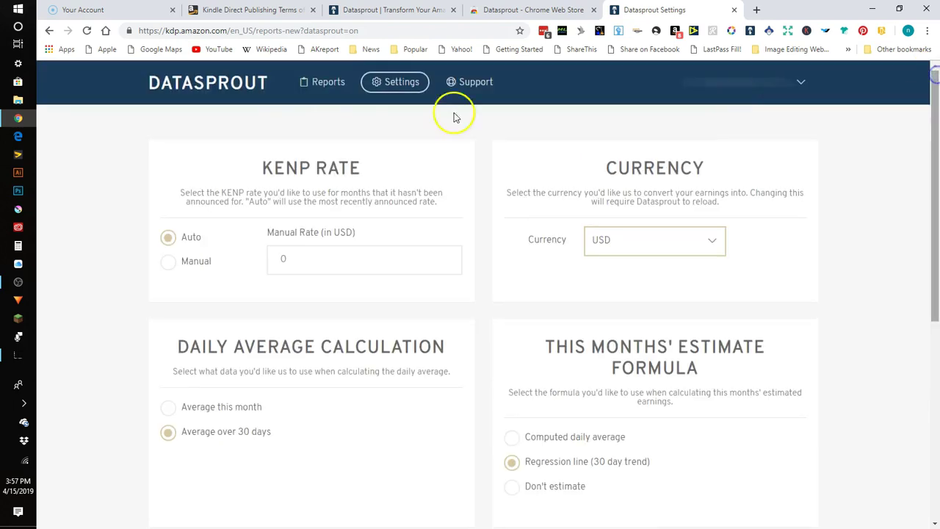
Return to Reports to see the $18.16 daily average and $1,266.90 April estimate
click(325, 83)
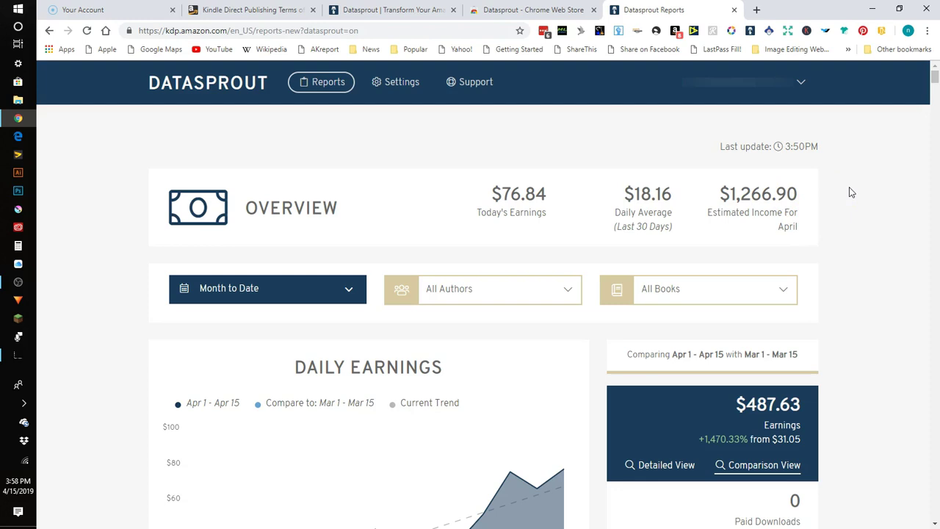
Set the monthly estimate formula back to Computed daily average, then reload the report
click(394, 83)
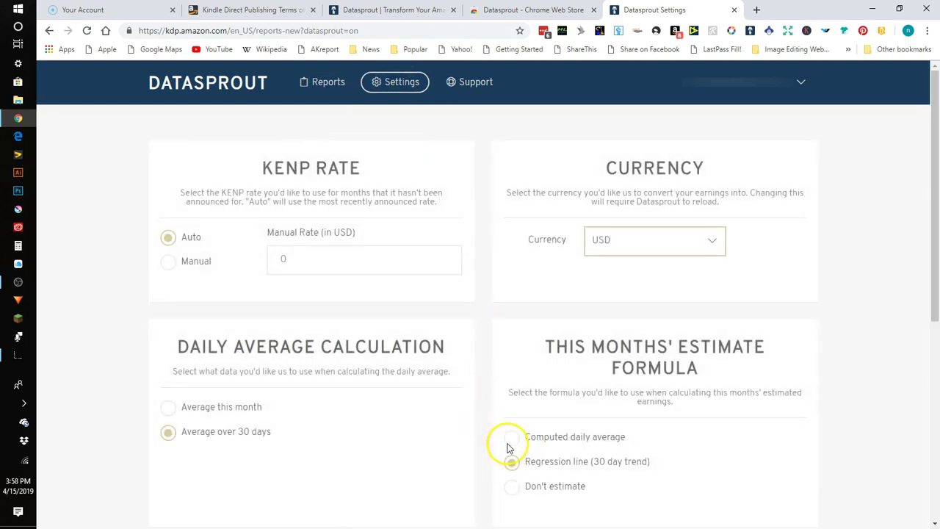
click(511, 437)
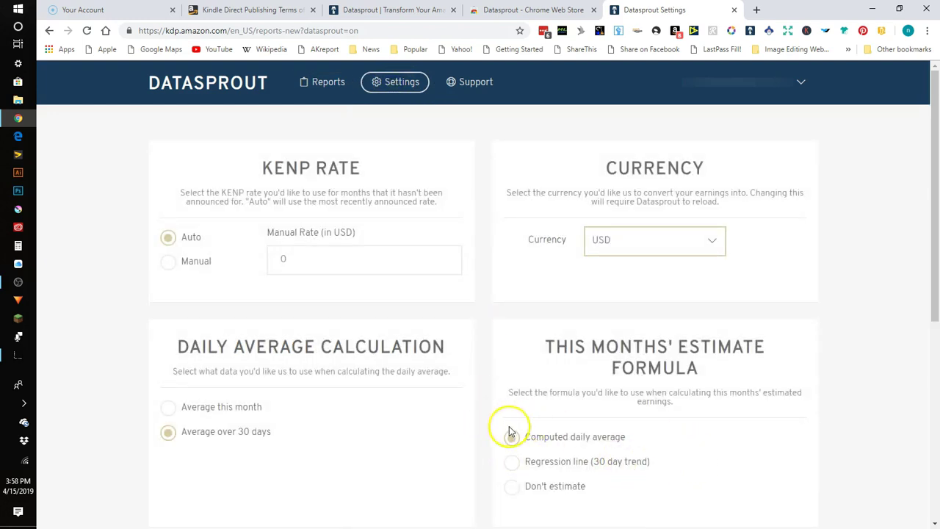
scroll(934, 152, down, 3)
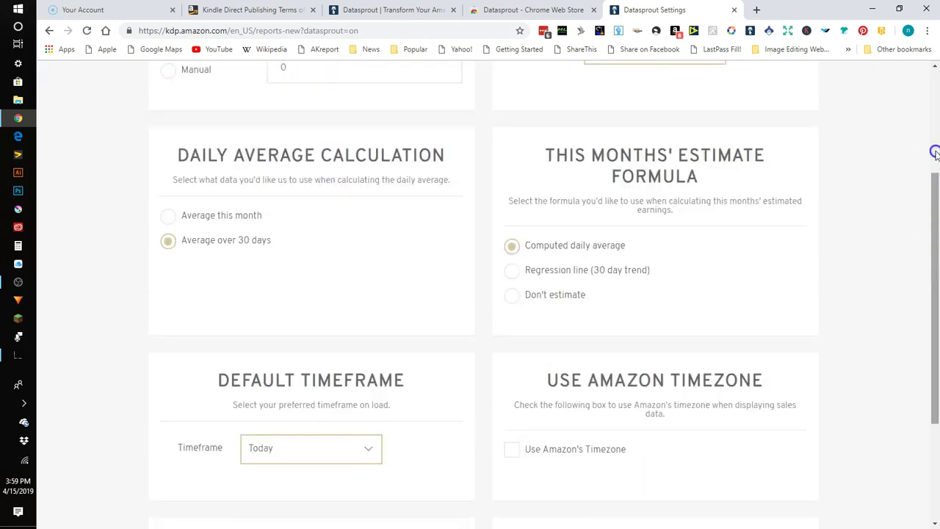
scroll(935, 153, up, 3)
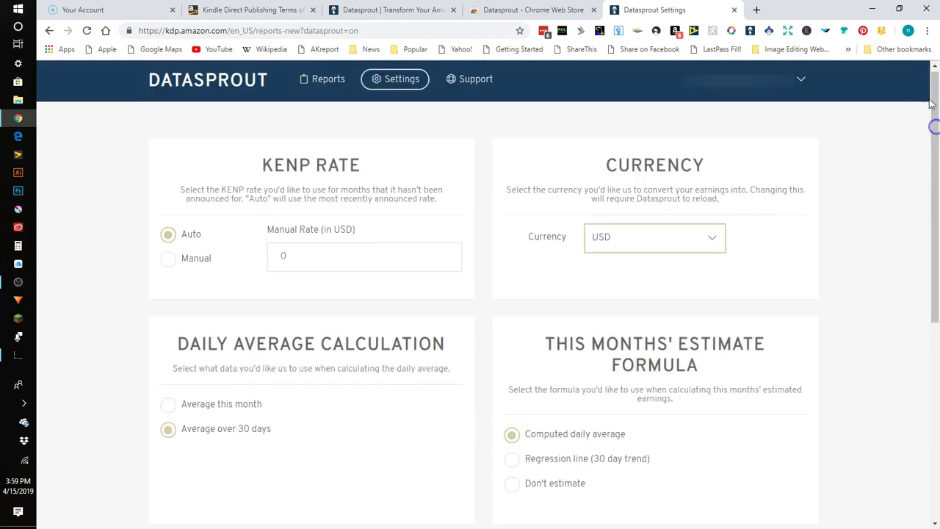
click(336, 85)
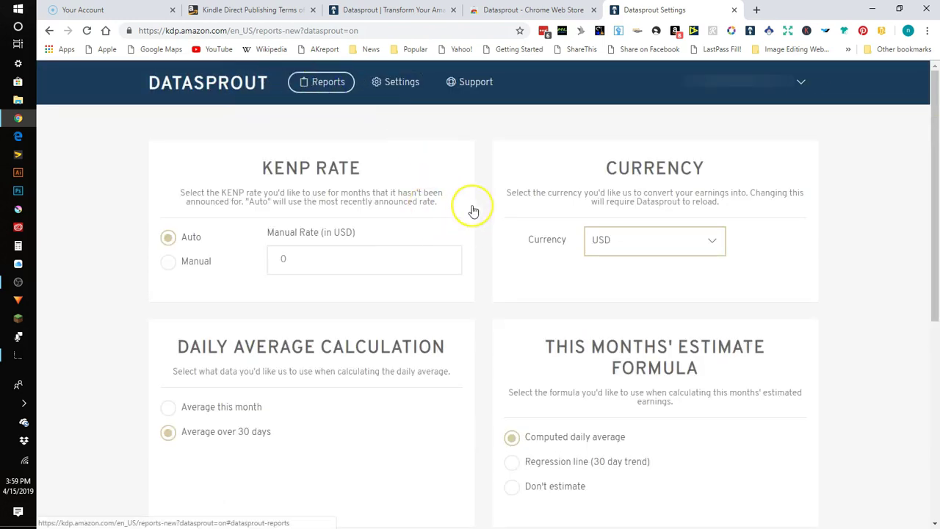